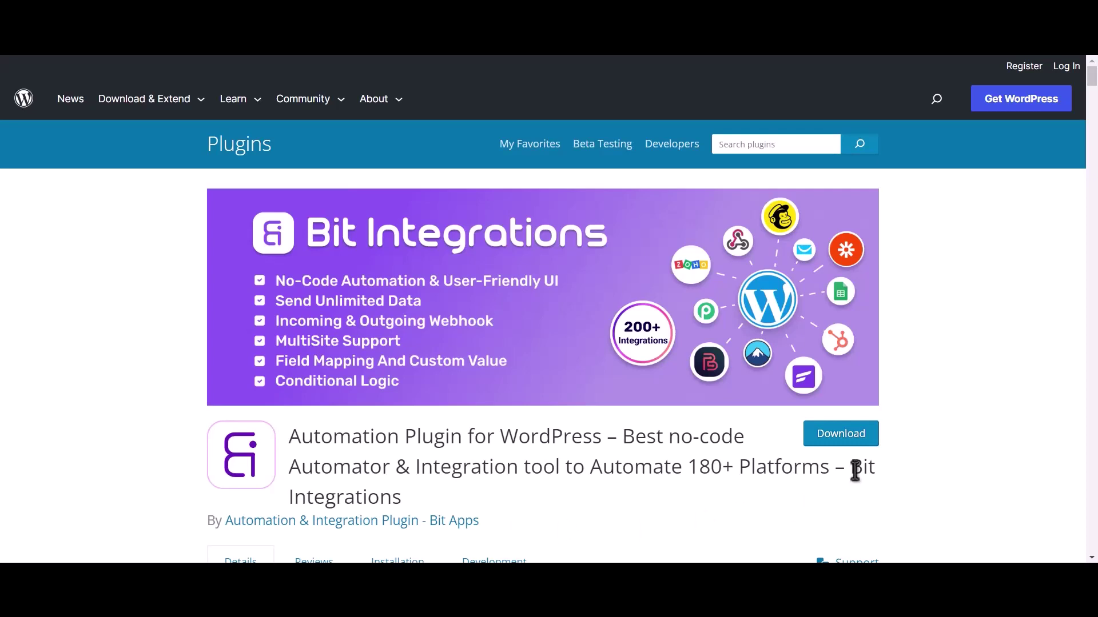
Highlight the Bit Integrations plugin name on its WordPress.org listing
left_click_drag(850, 468, 860, 492)
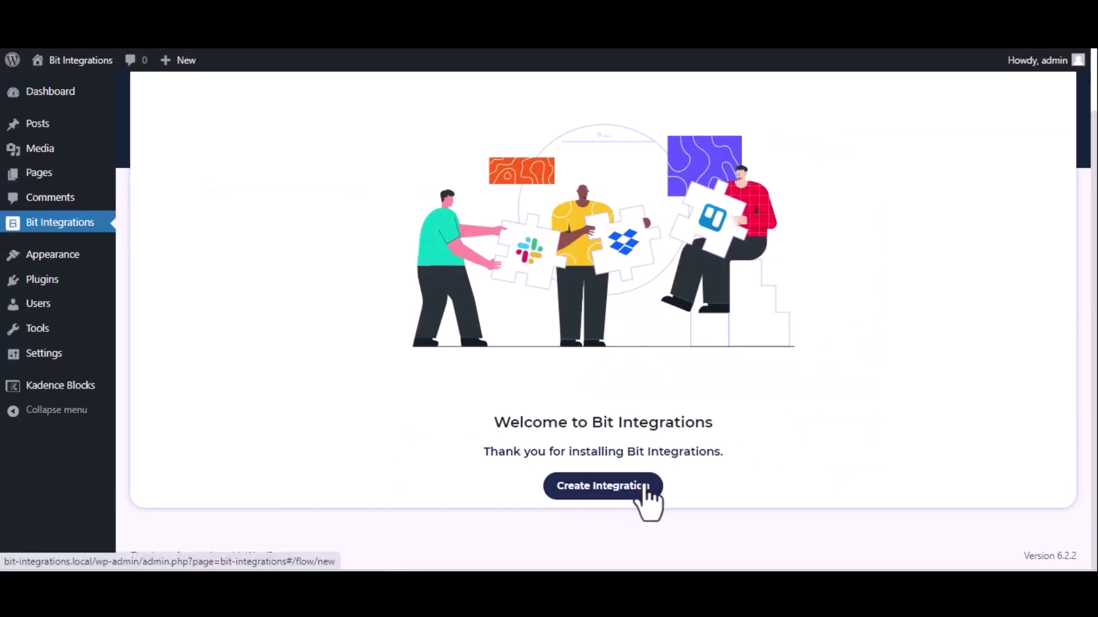
Create a new integration using the Kadence Blocks Form trigger with the Kadence form selected
left_click(644, 487)
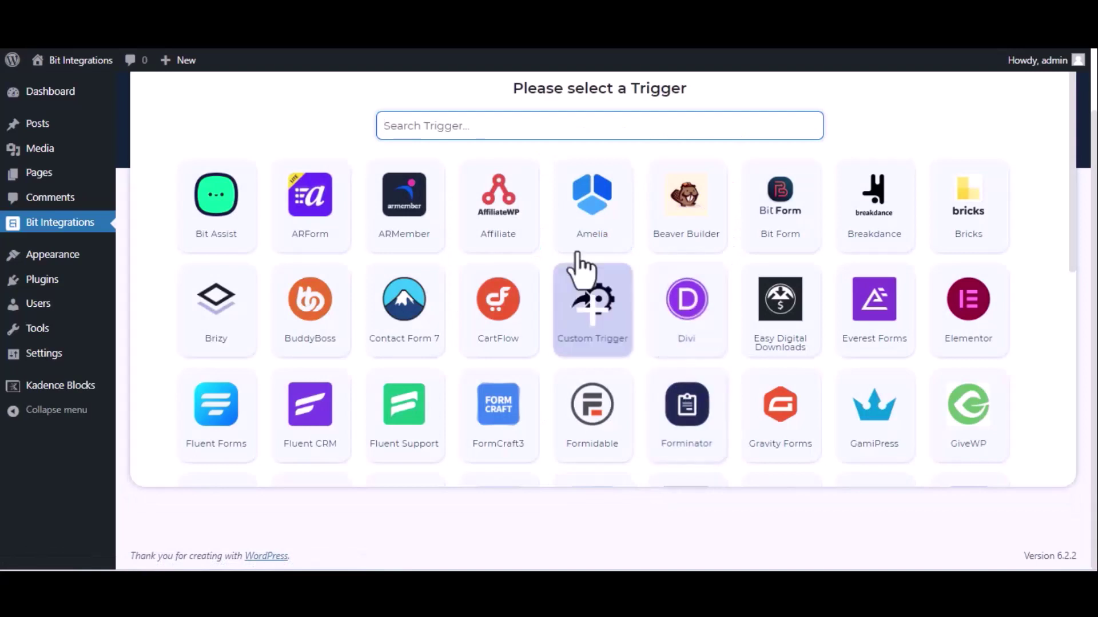
type("kade")
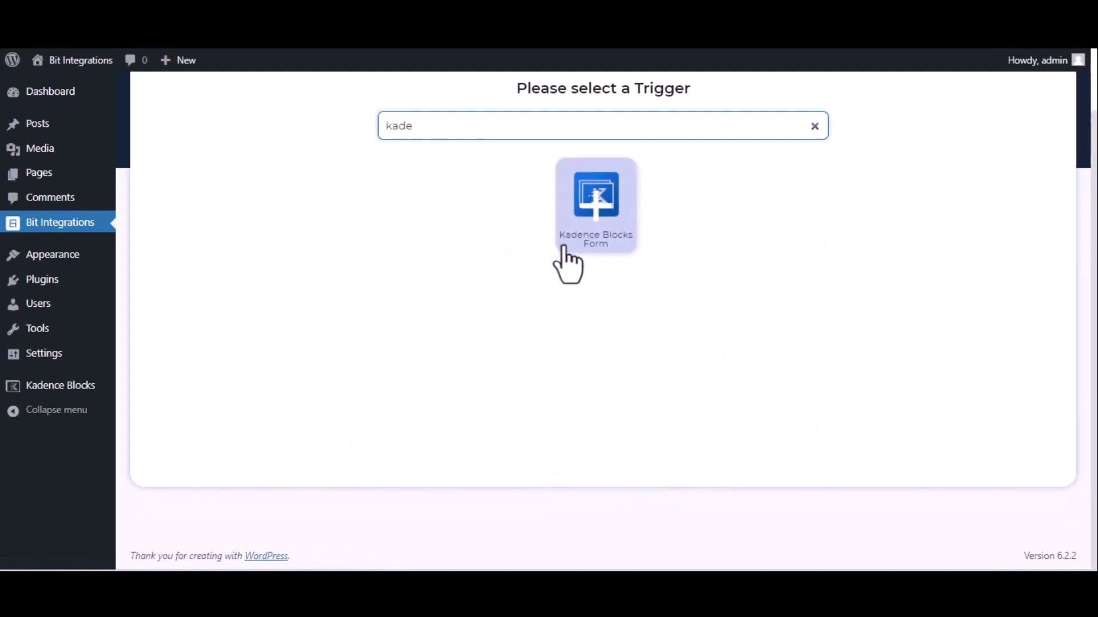
left_click(598, 224)
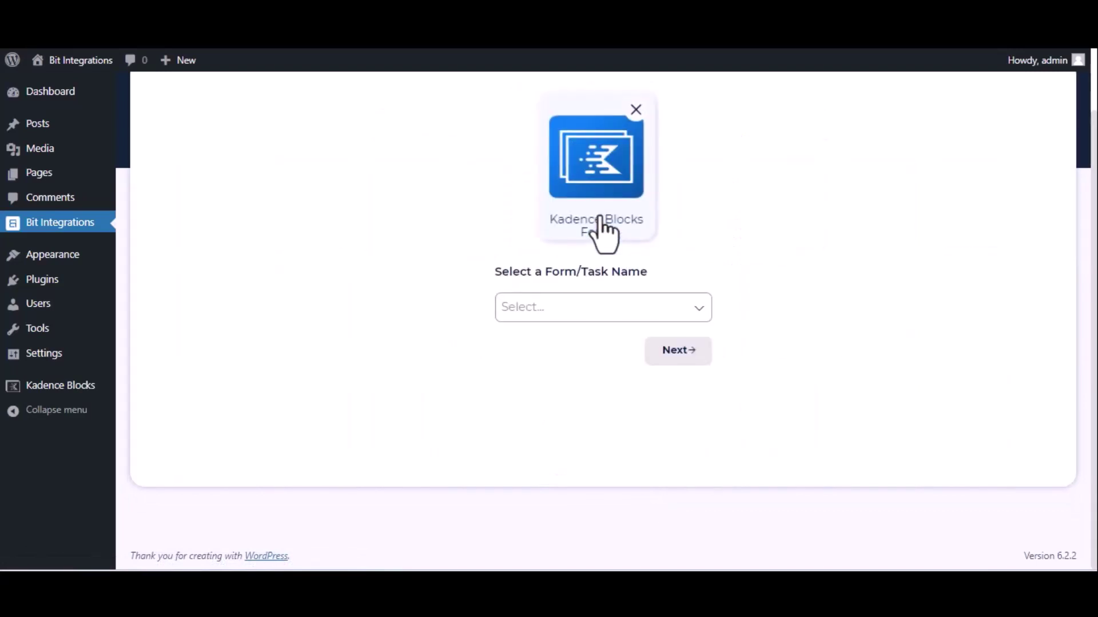
left_click(605, 311)
left_click(605, 336)
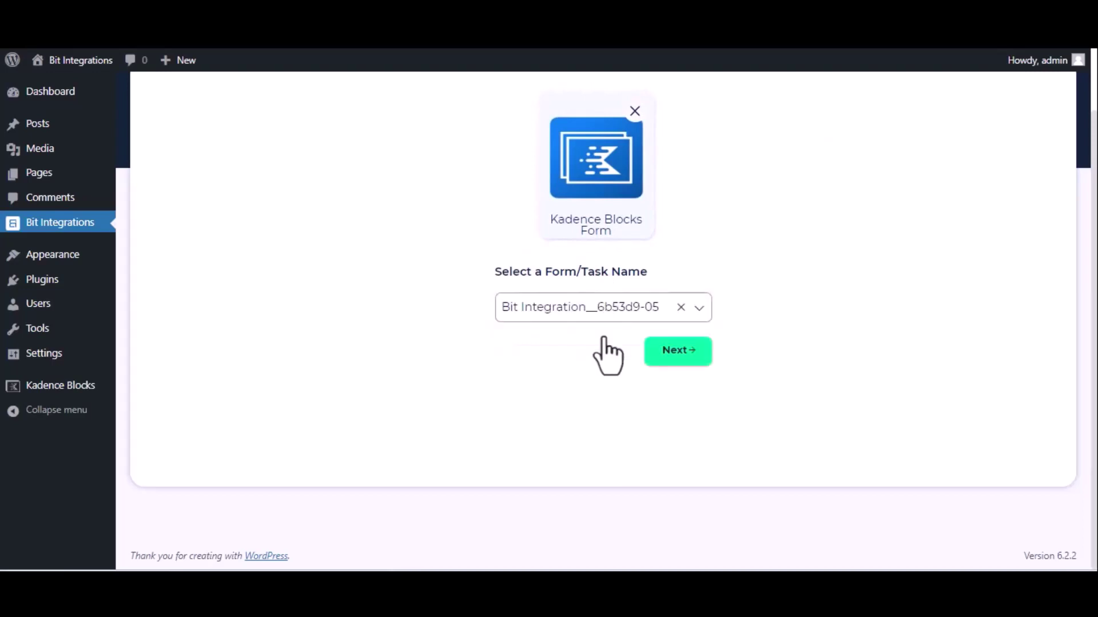
left_click(678, 351)
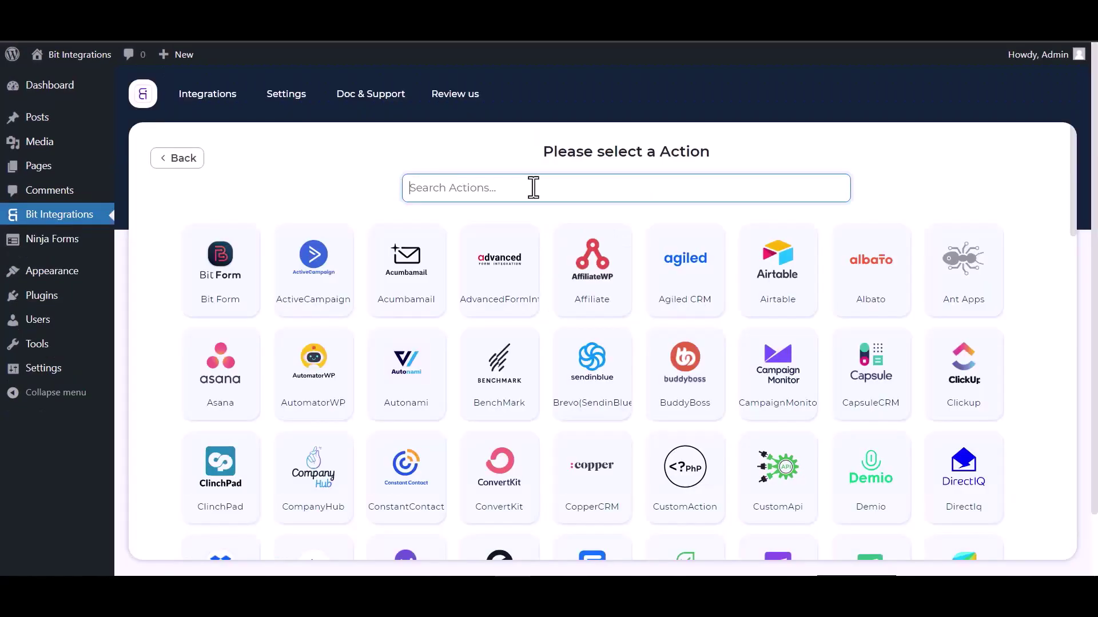
type("clinc")
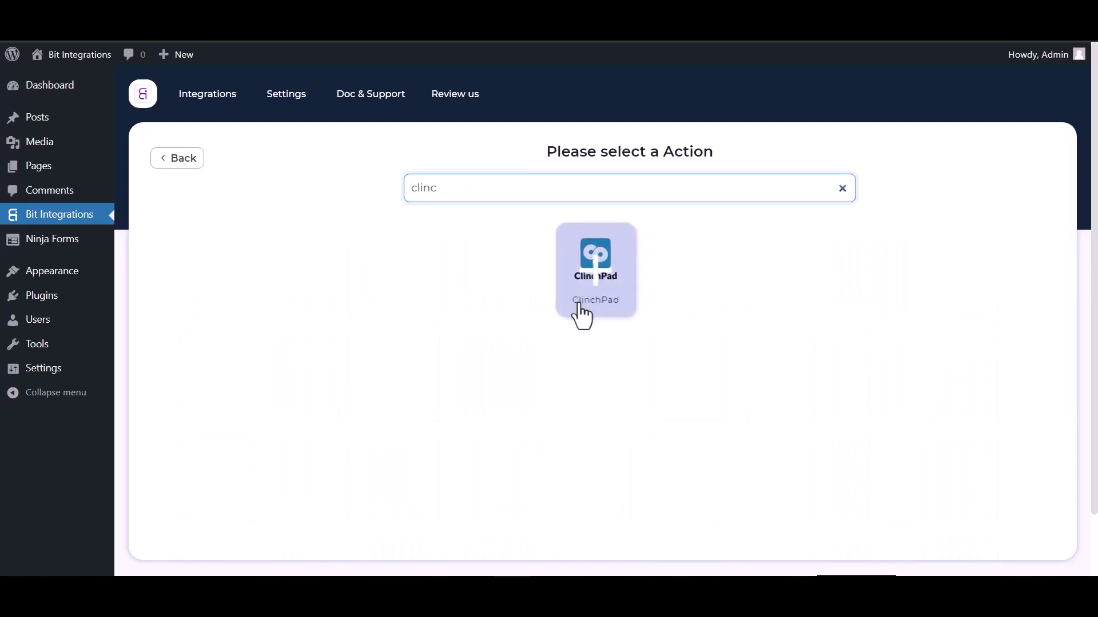
Select the ClinchPad card as the integration's action
left_click(604, 296)
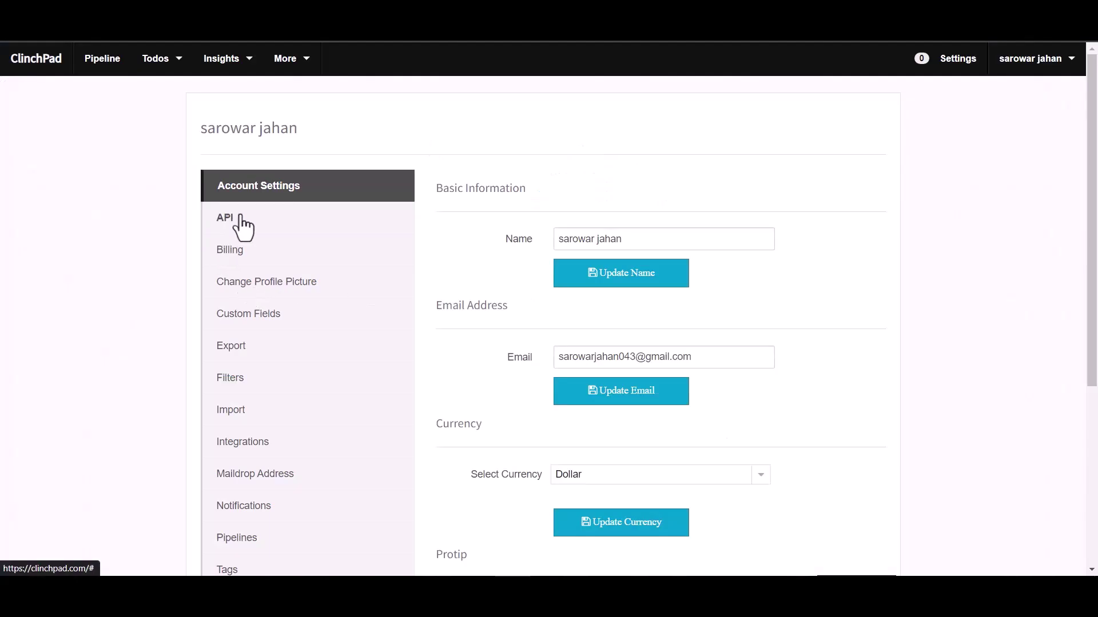
Copy the API key from ClinchPad's API page into the API Key field and authorize it
left_click(241, 219)
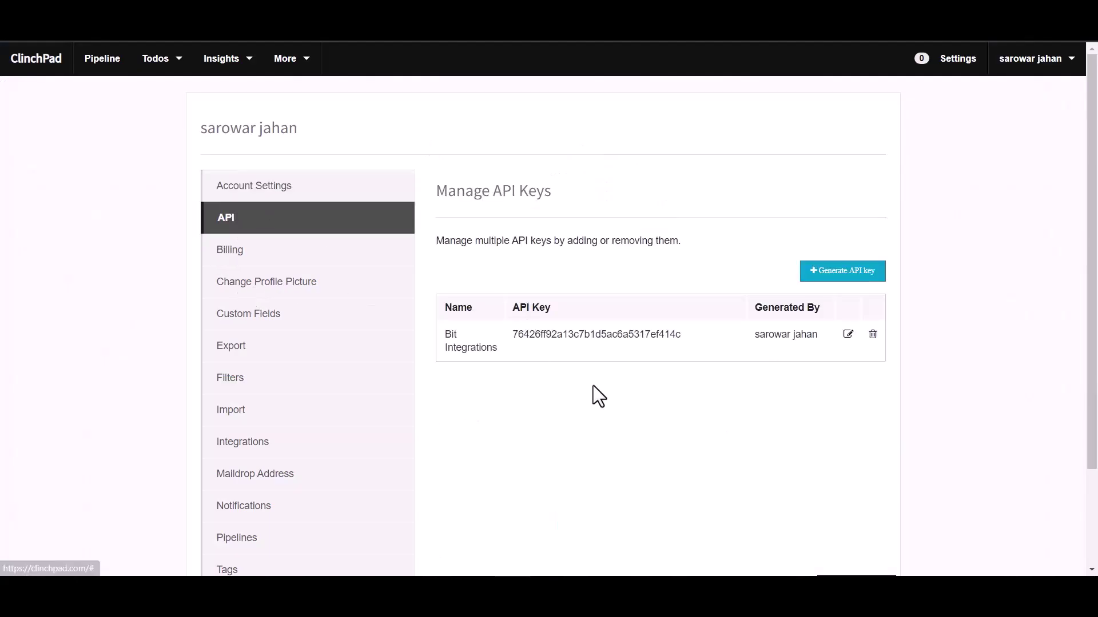
double_click(595, 334)
key("ctrl+c")
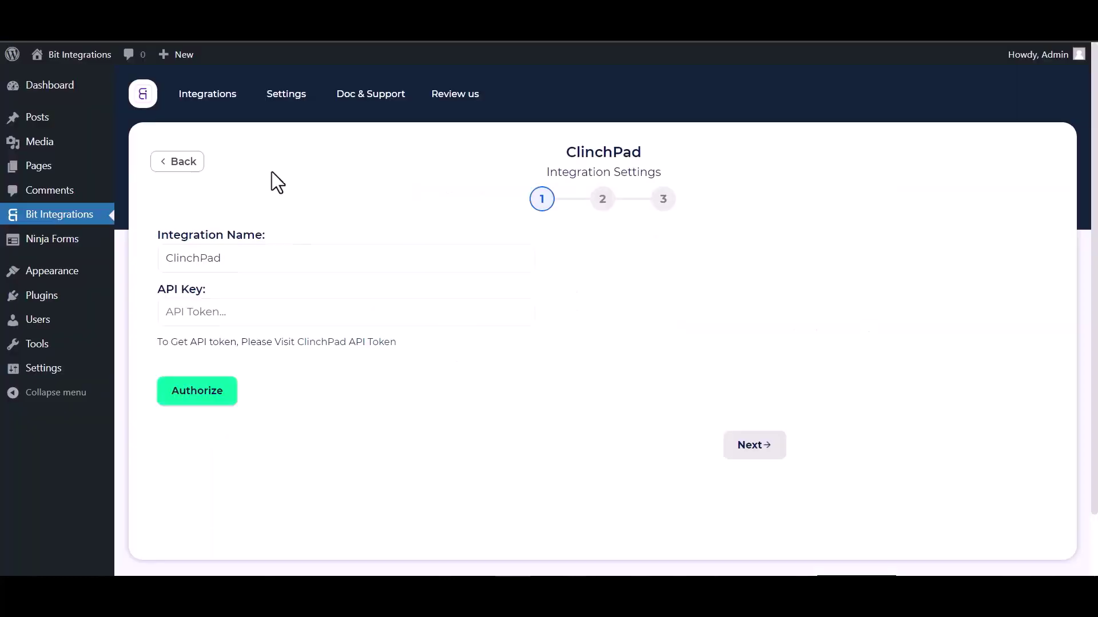
left_click(244, 311)
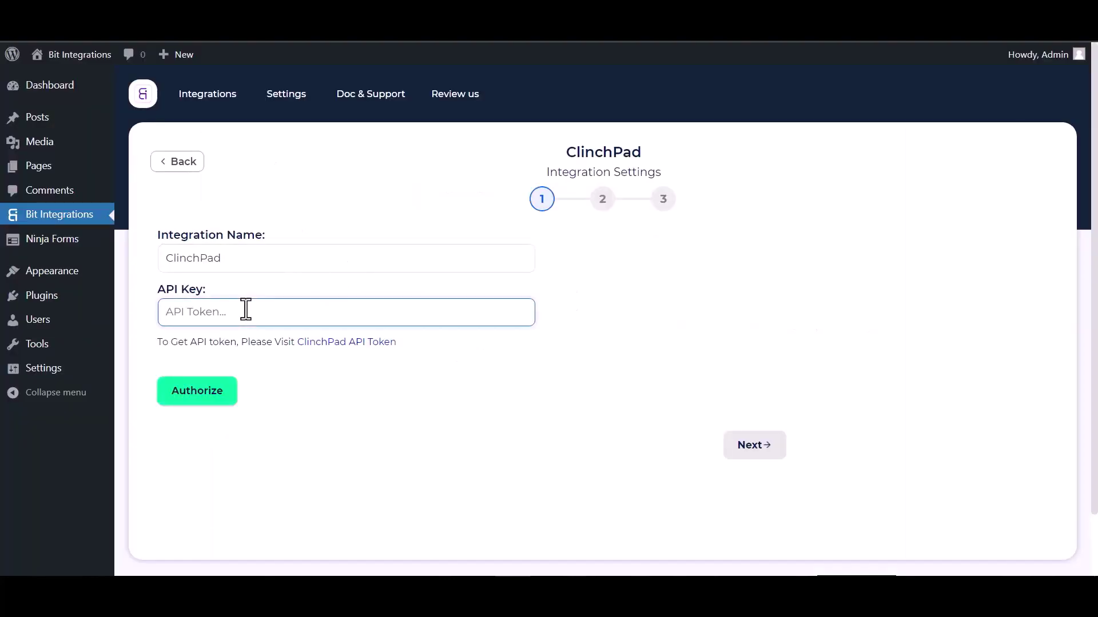
key("ctrl+v")
left_click(189, 400)
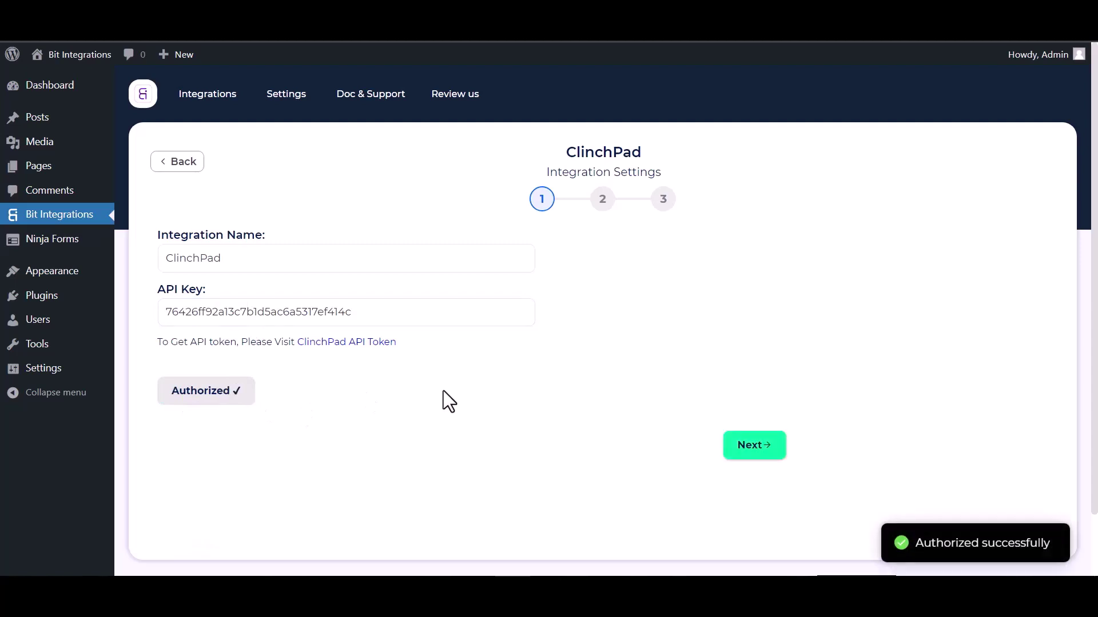
Set the ClinchPad action to Create Contact and map the form's Name to ClinchPad Name
left_click(743, 450)
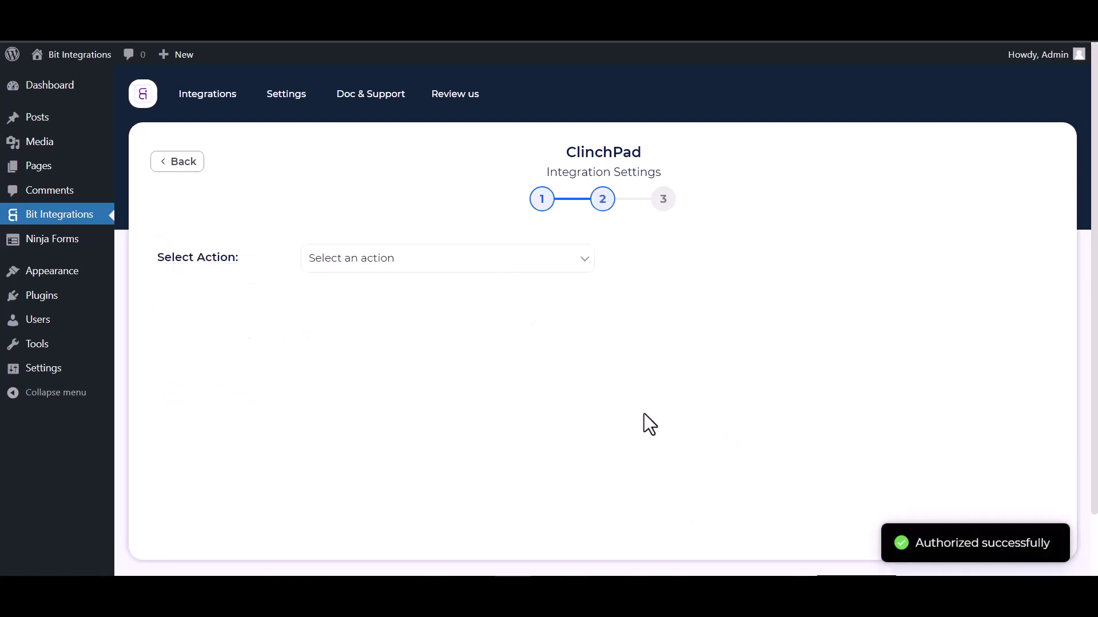
left_click(343, 265)
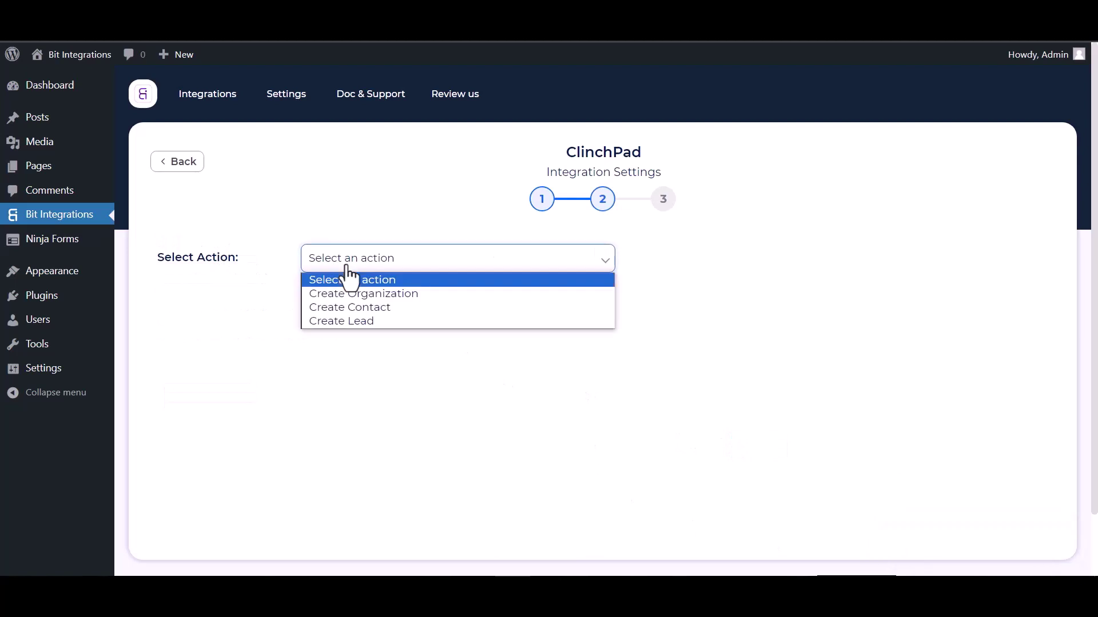
left_click(357, 311)
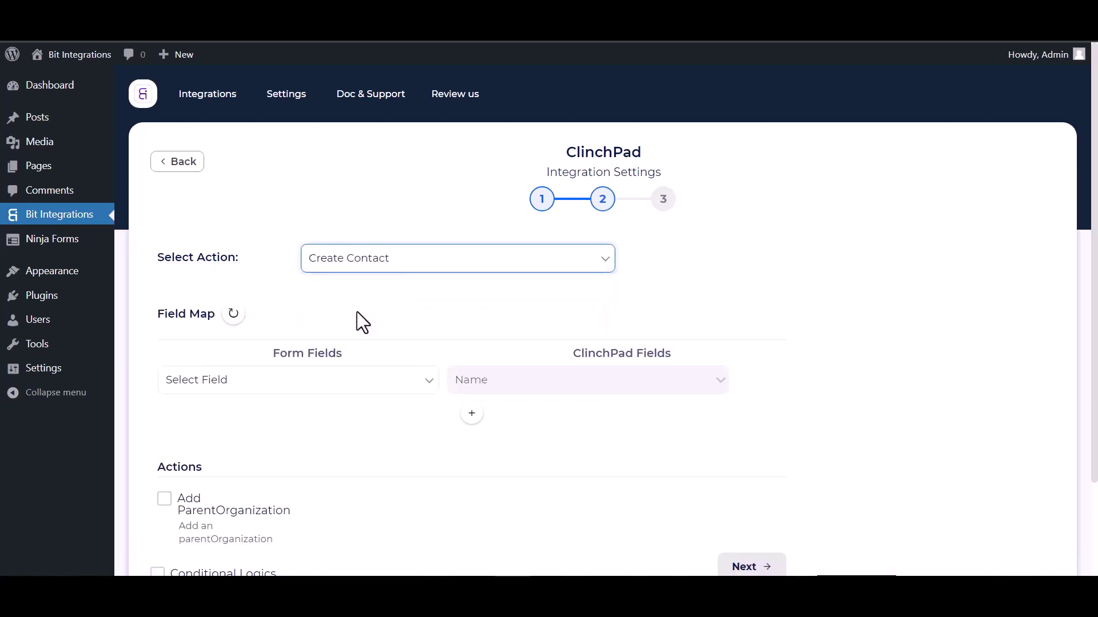
left_click(375, 388)
left_click(202, 428)
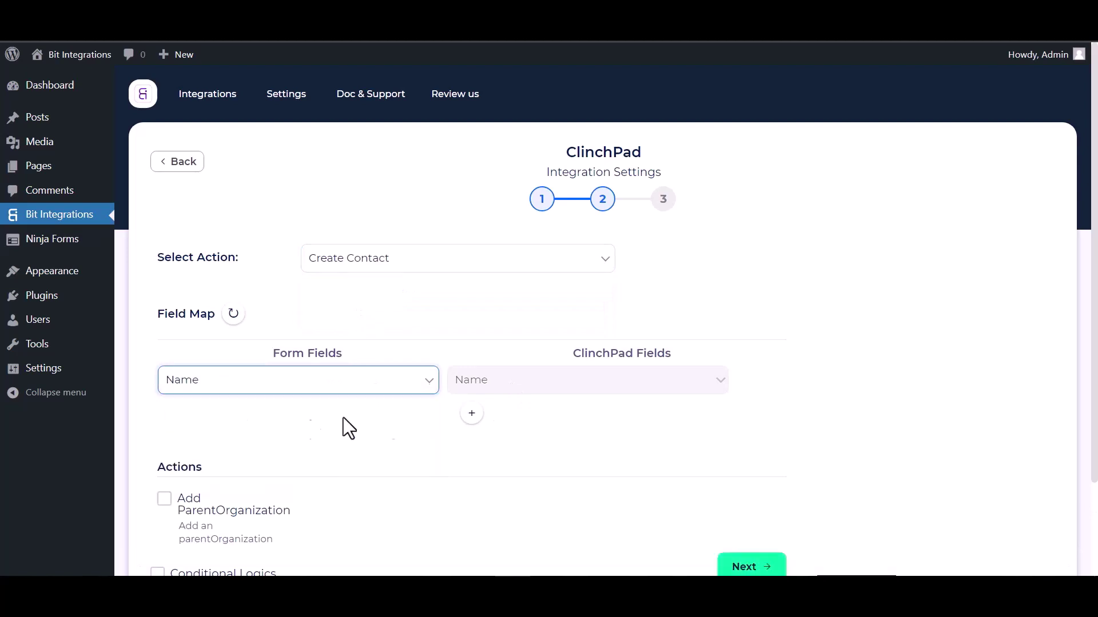
Add a row mapping form Email to ClinchPad Email, and a third row for ClinchPad Phone
left_click(472, 415)
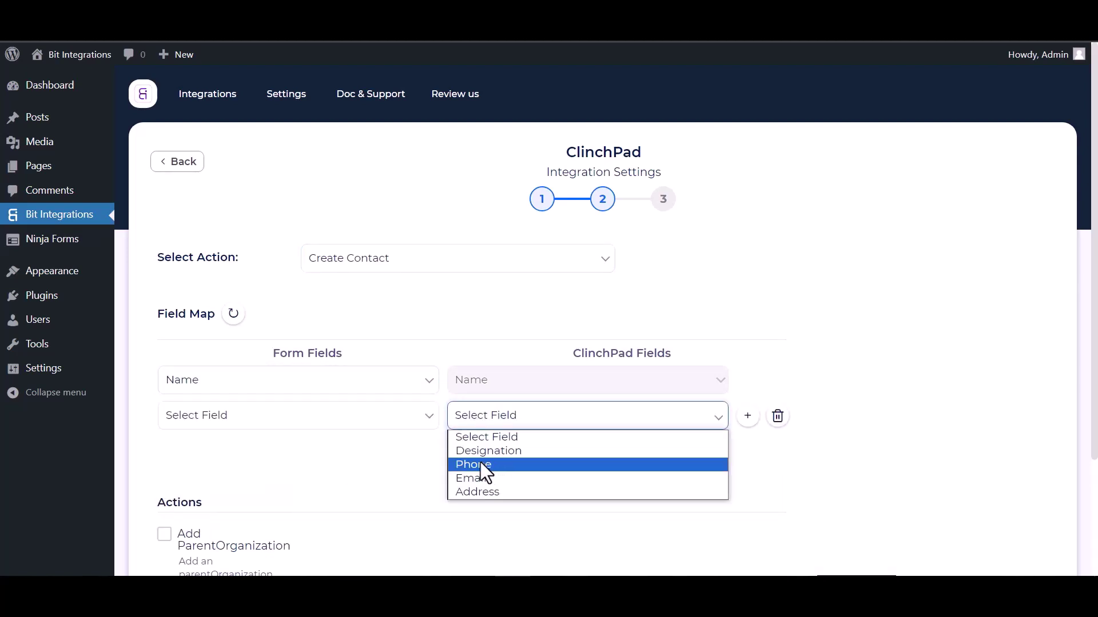
left_click(478, 478)
left_click(363, 427)
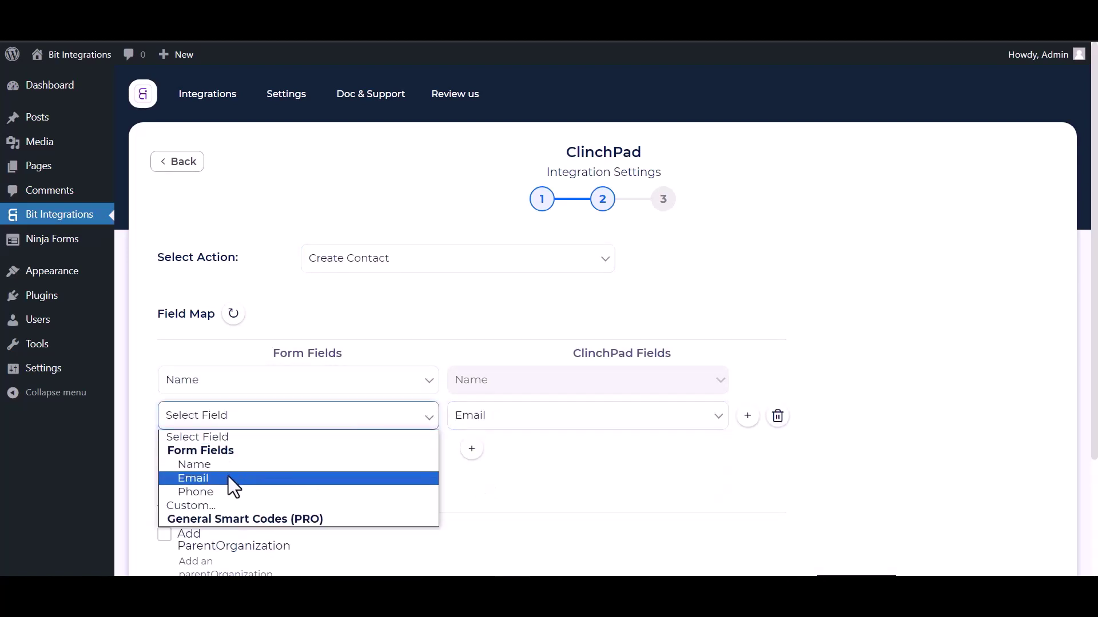
left_click(197, 479)
left_click(471, 448)
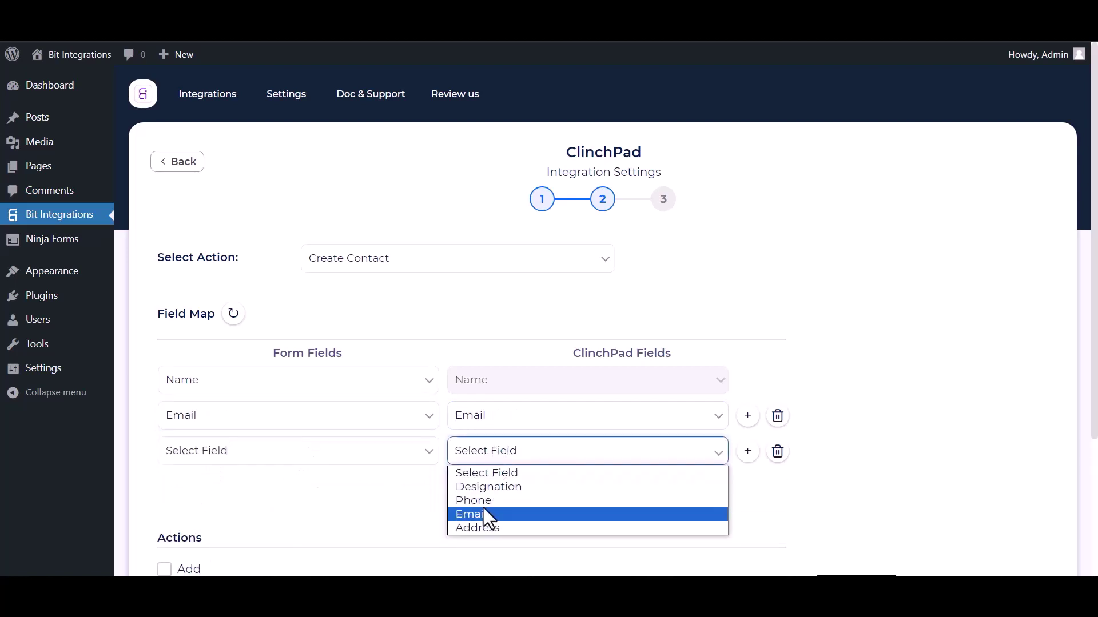
left_click(469, 500)
left_click(326, 451)
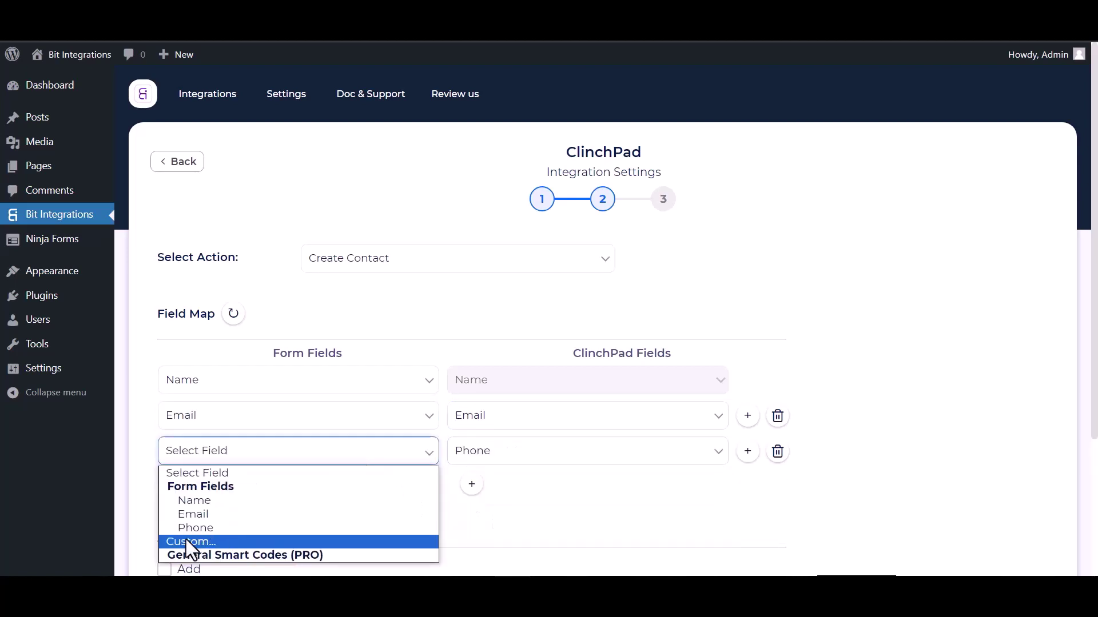
Map form Phone to ClinchPad Phone, skip parent organization and conditional logic, then Finish & Save
left_click(266, 526)
scroll(430, 472, "down", 3)
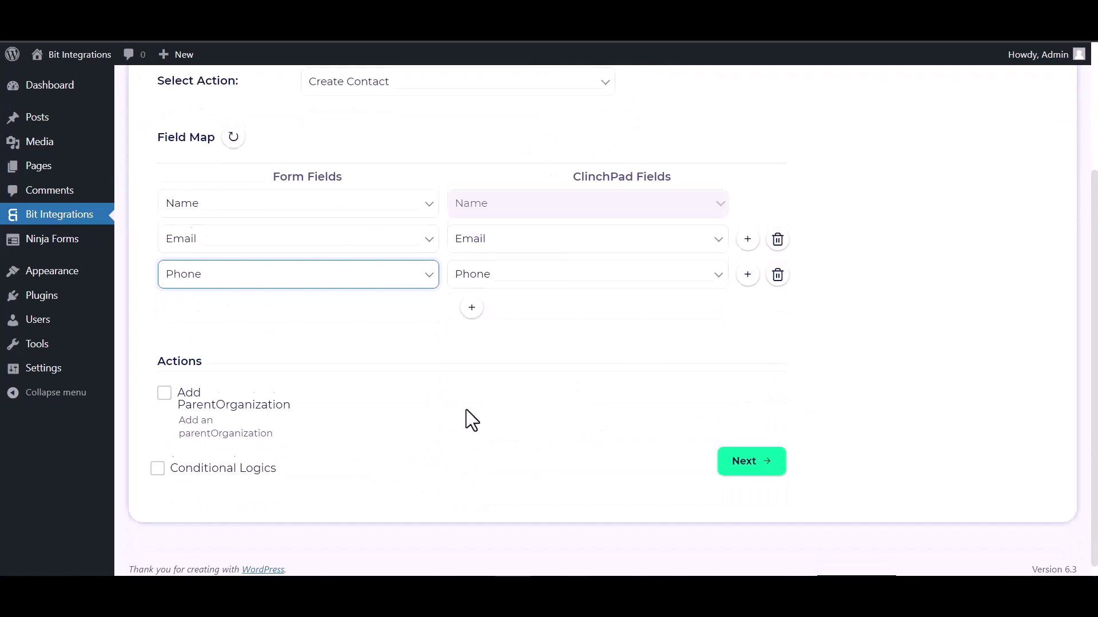
left_click(164, 388)
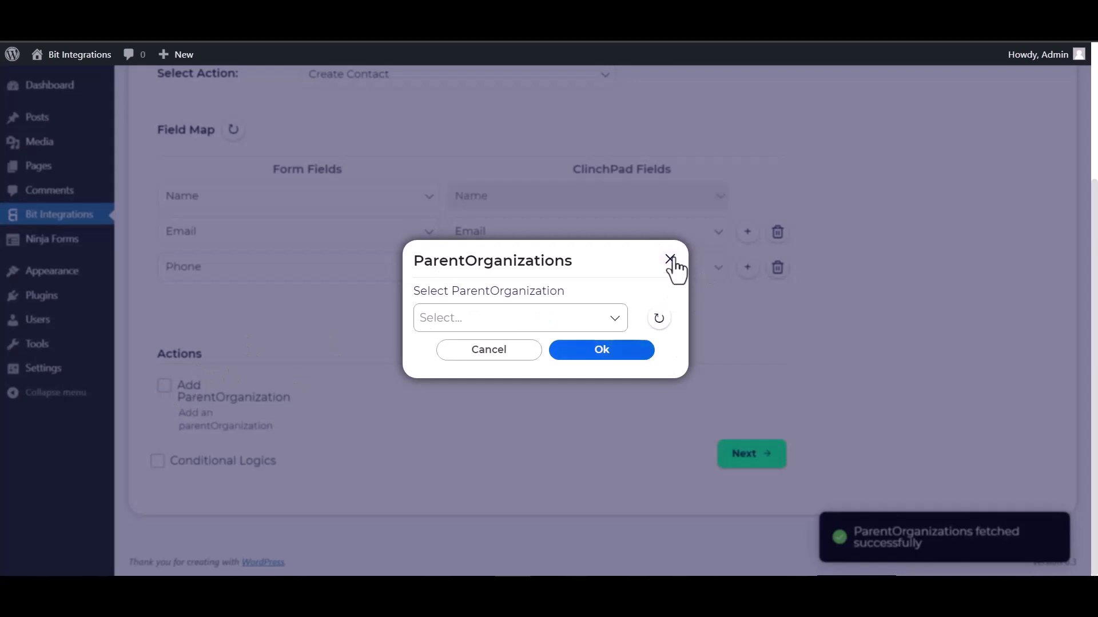
left_click(468, 349)
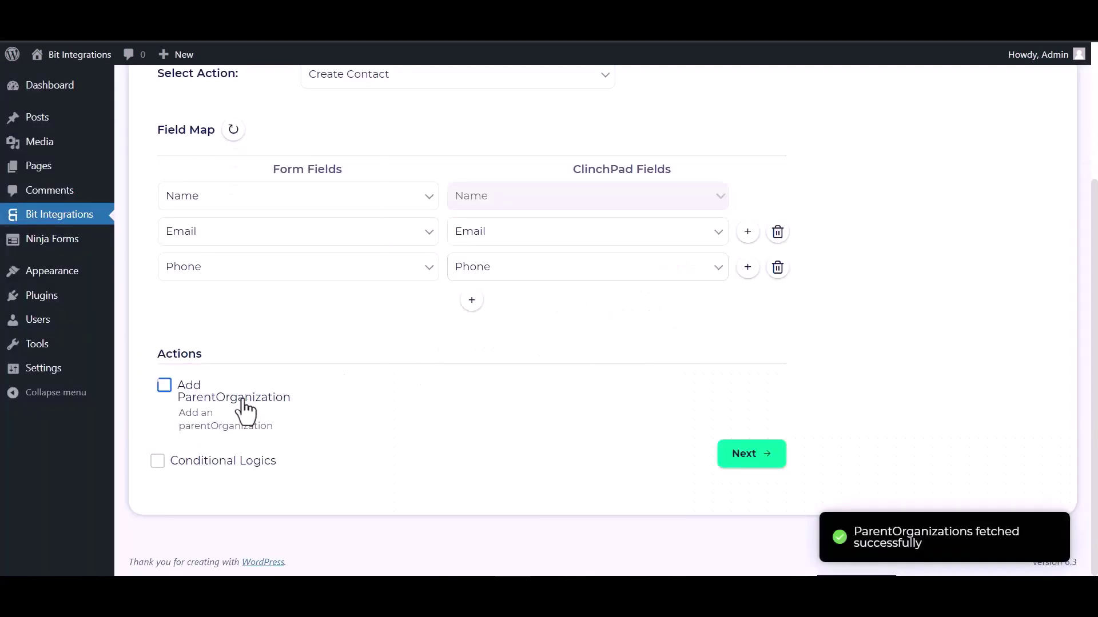
left_click(158, 461)
scroll(450, 431, "down", 3)
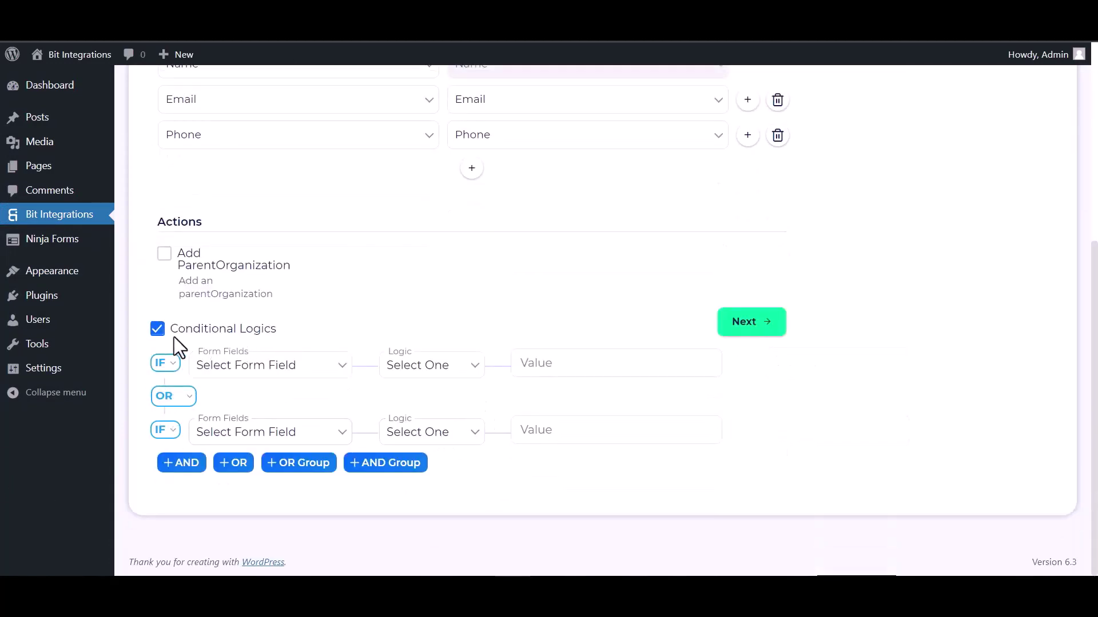
left_click(158, 329)
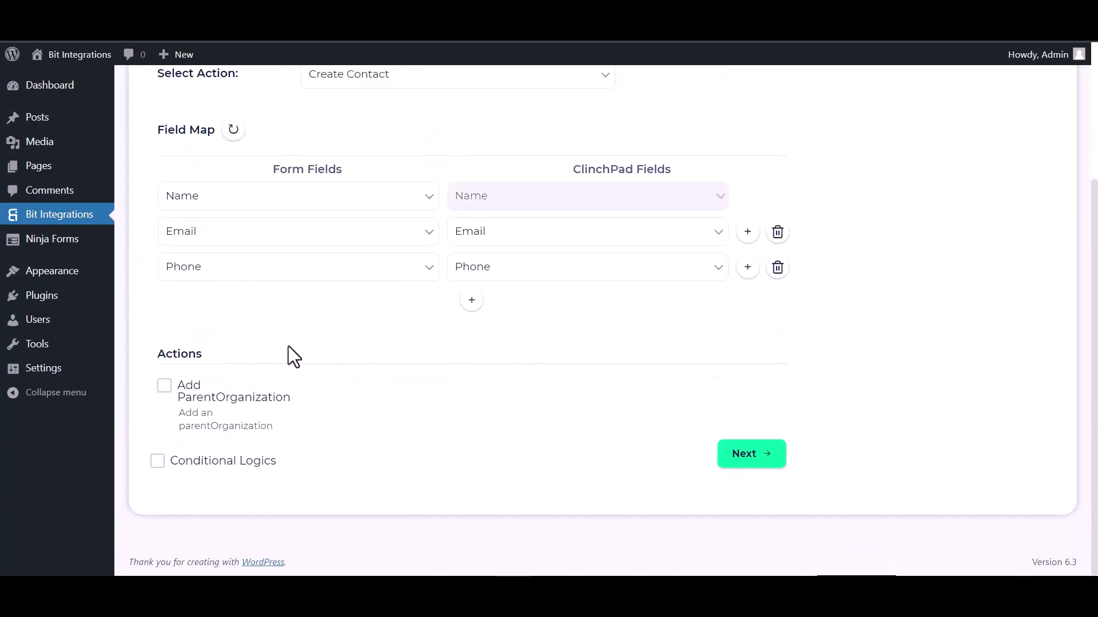
left_click(731, 459)
left_click(596, 247)
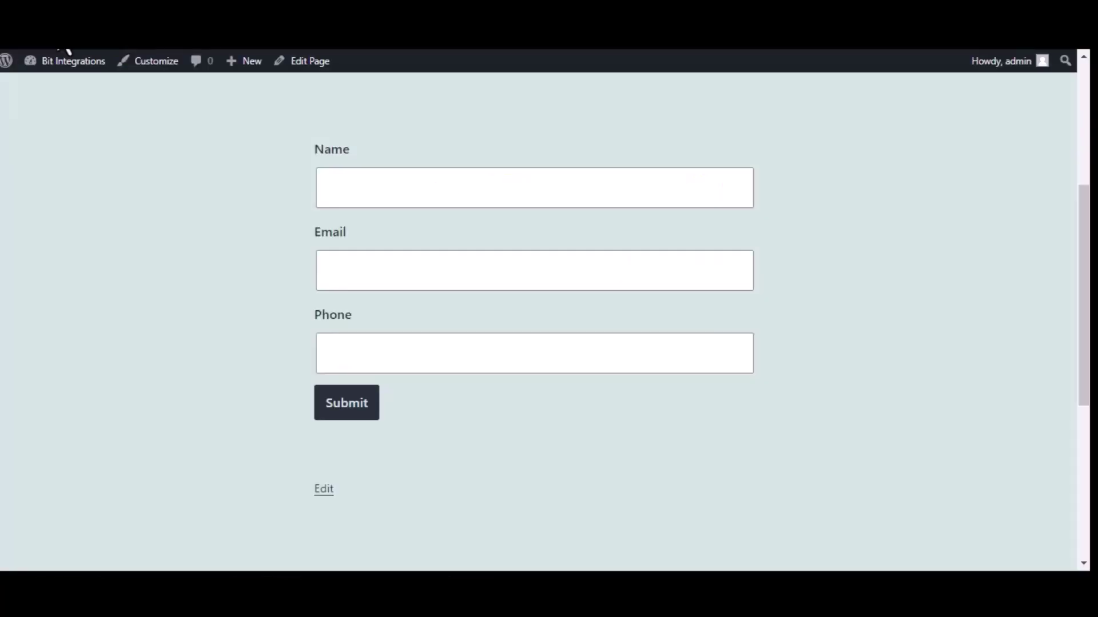
Submit the form with a test name, email and phone, then view ClinchPad's Contacts list
left_click(429, 180)
type("Biy")
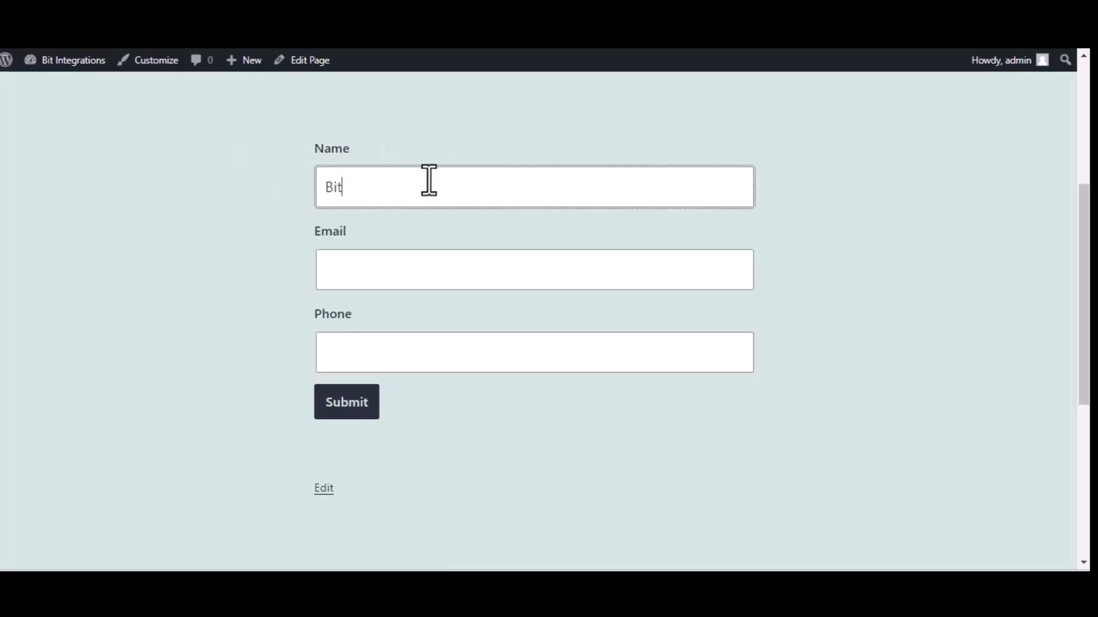
type(" Inter")
type("grati")
type("ons")
left_click(421, 274)
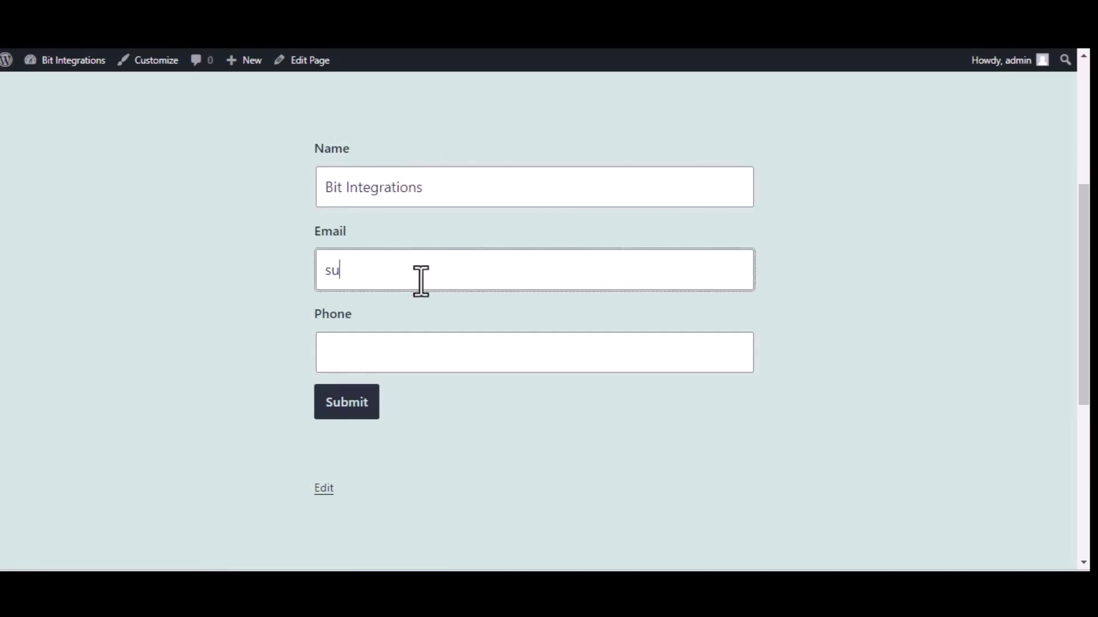
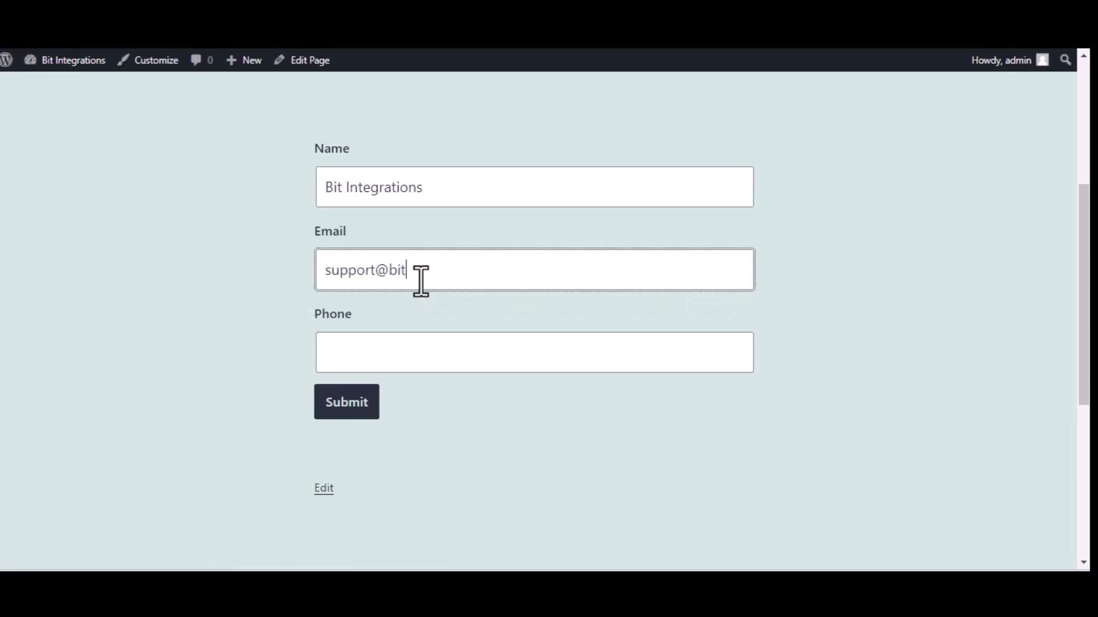
left_click(486, 361)
type("444555666")
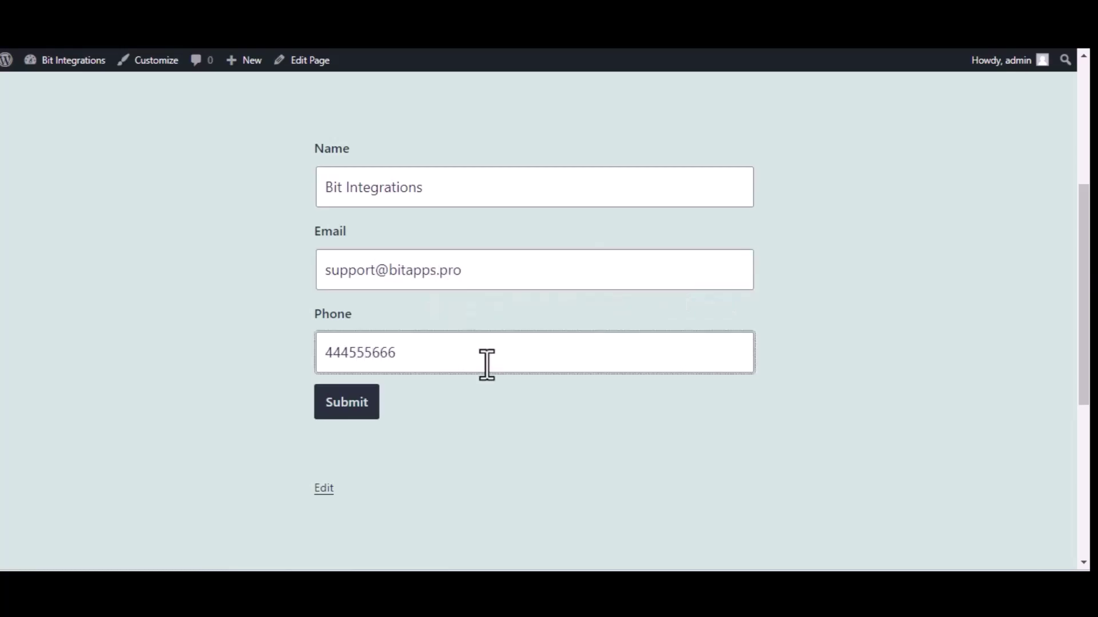
left_click(369, 410)
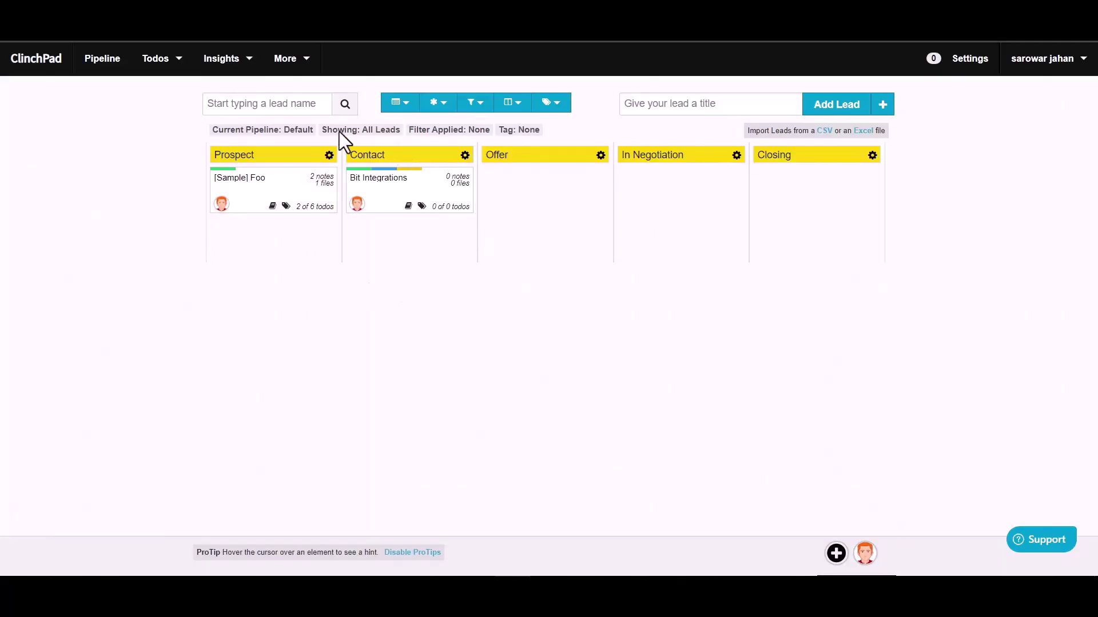
left_click(278, 58)
left_click(292, 109)
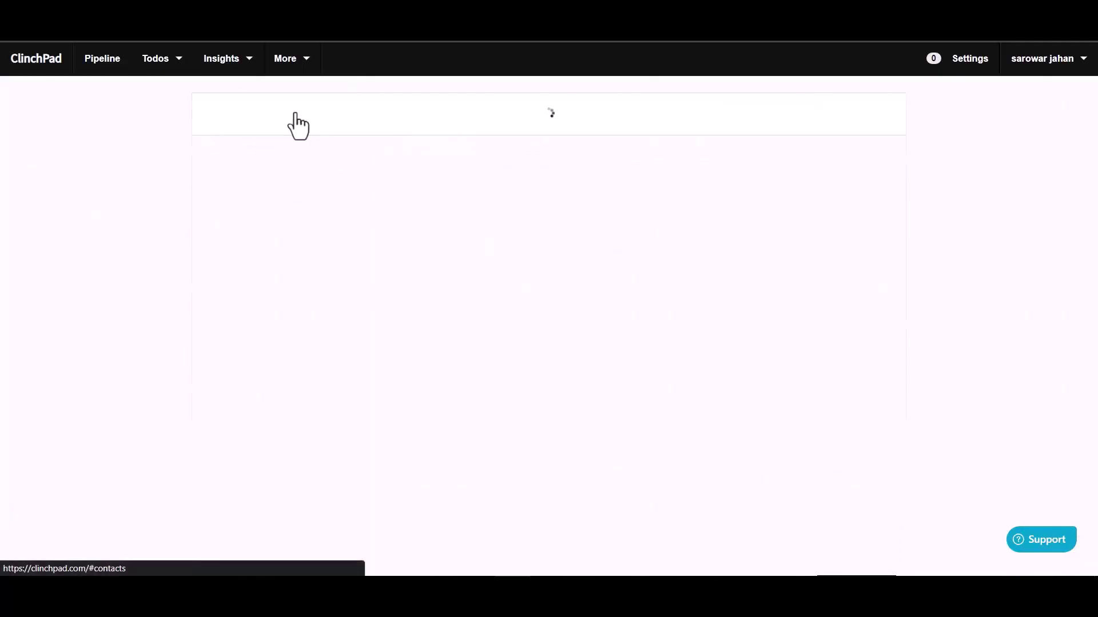